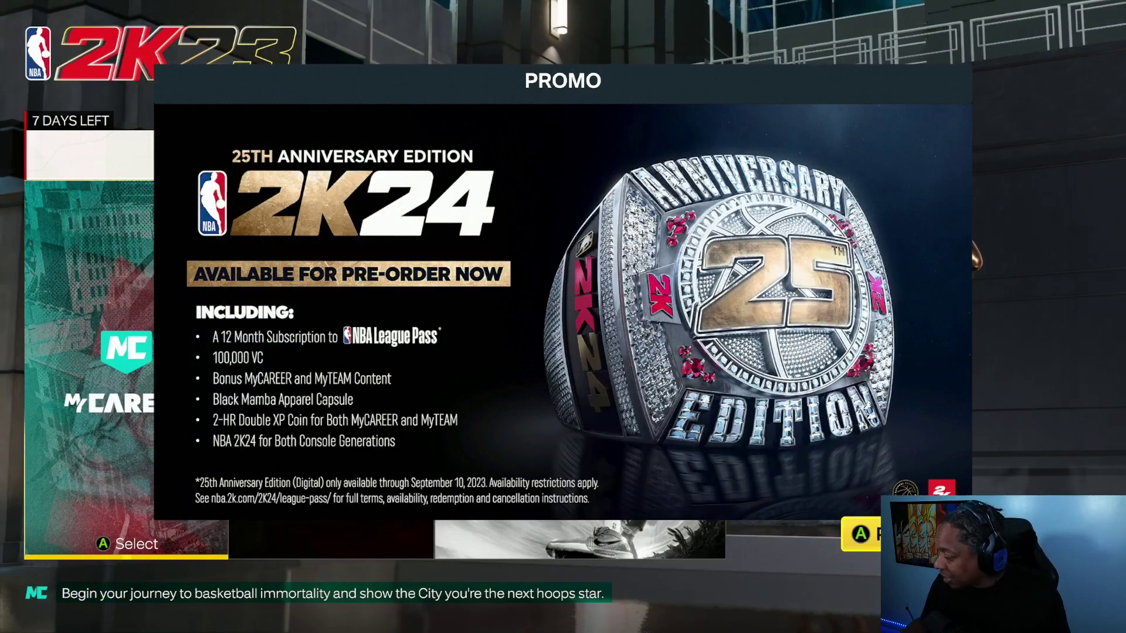
# Enter MyCAREER past the NBA 2K24 promo and close the What's New screen to reach the City.
pyautogui.press('Escape')
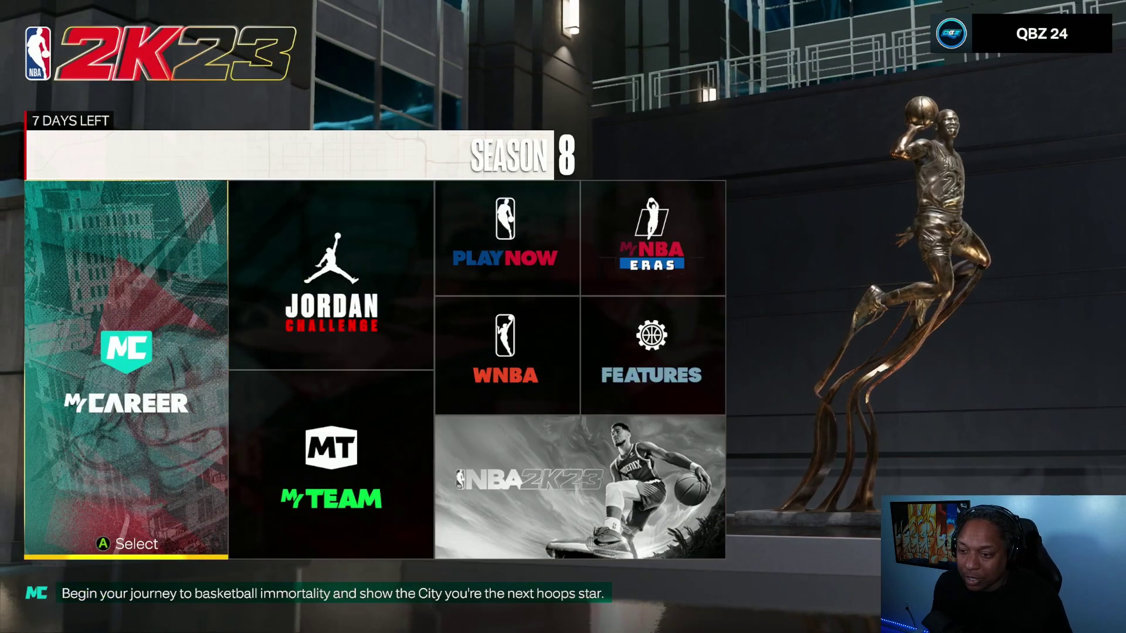
pyautogui.press('Return')
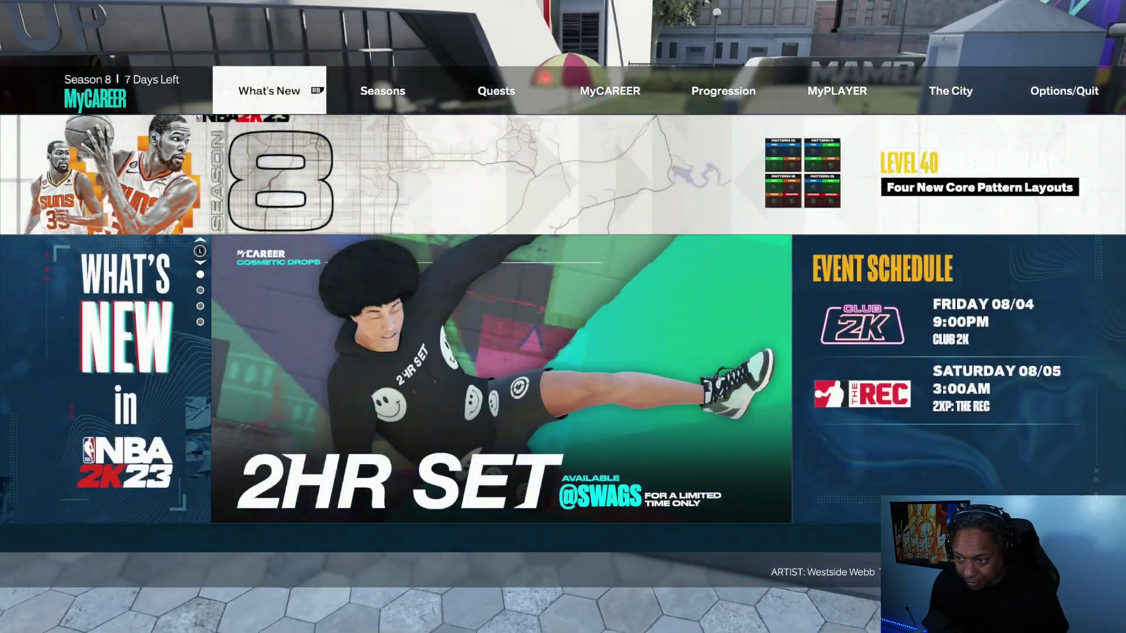
pyautogui.press('Escape')
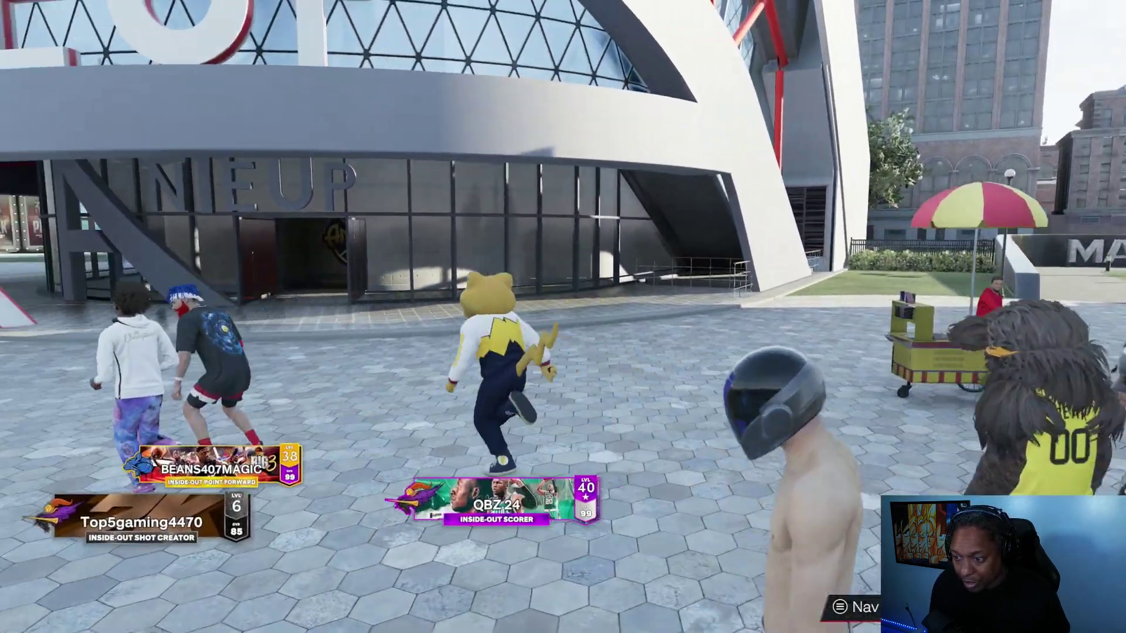
# Bring up the Discord server list from the Xbox guide's Parties & chats section.
pyautogui.press('Escape')
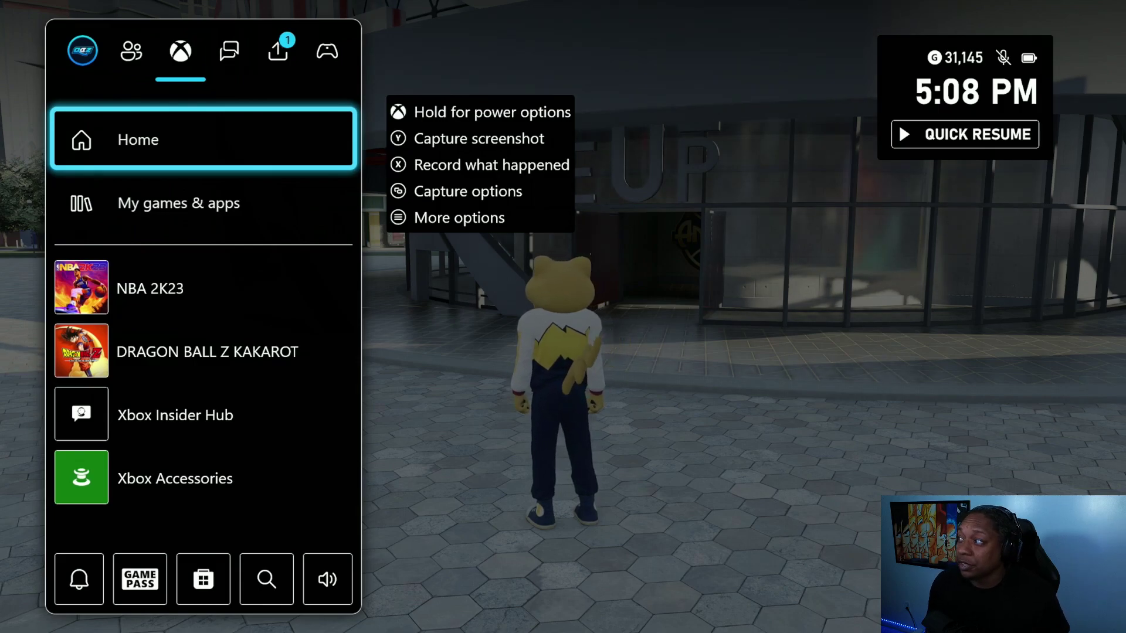
pyautogui.press('Right')
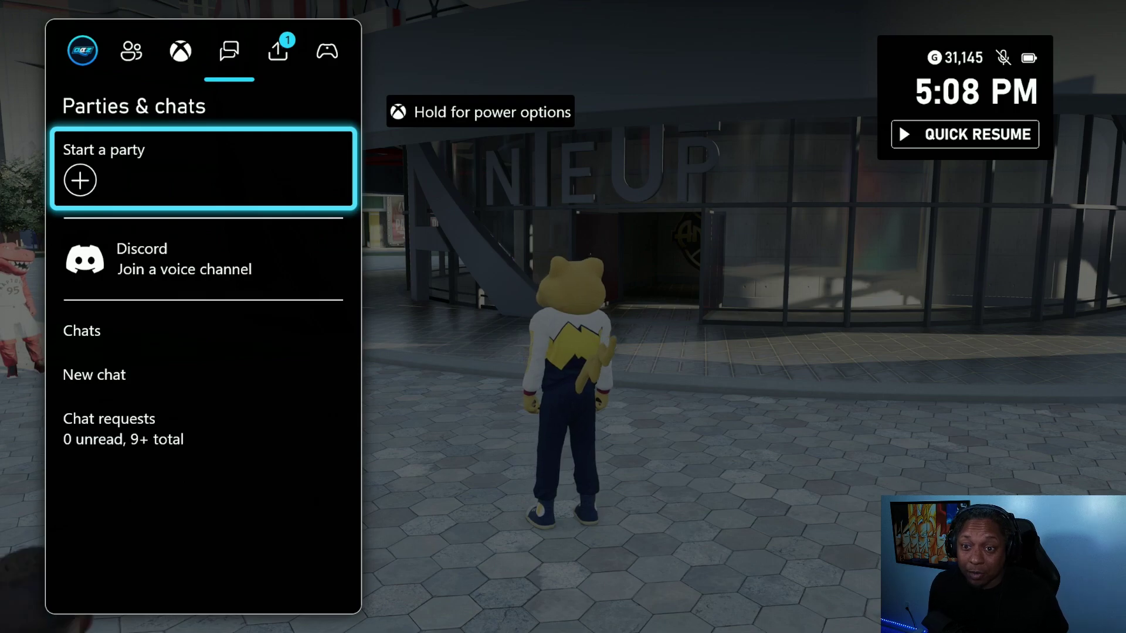
pyautogui.click(203, 259)
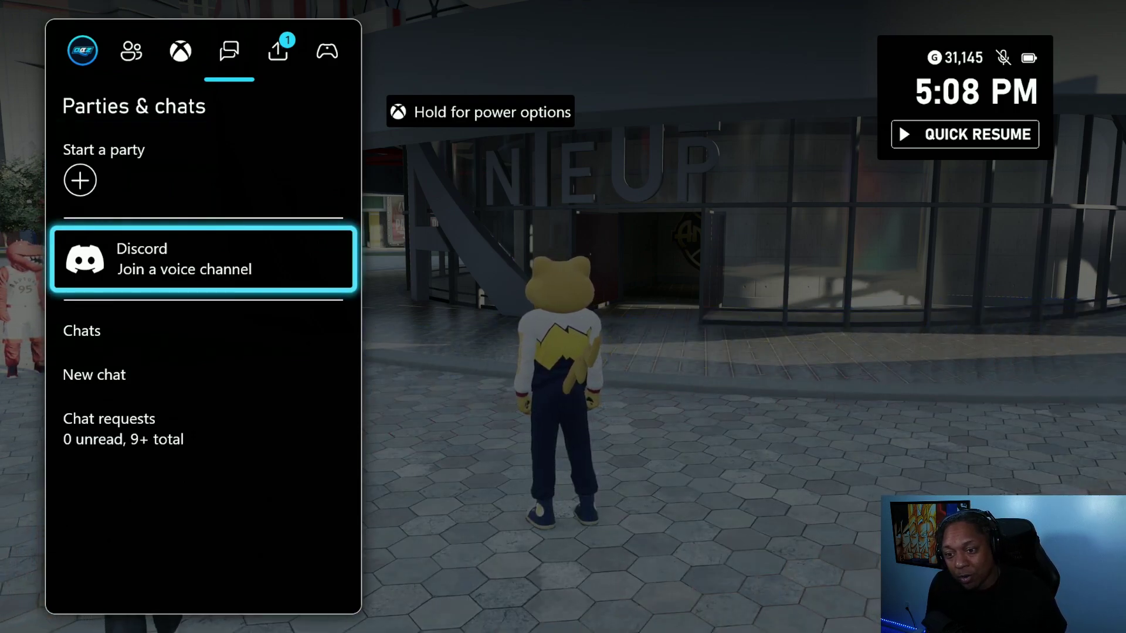
pyautogui.press('Return')
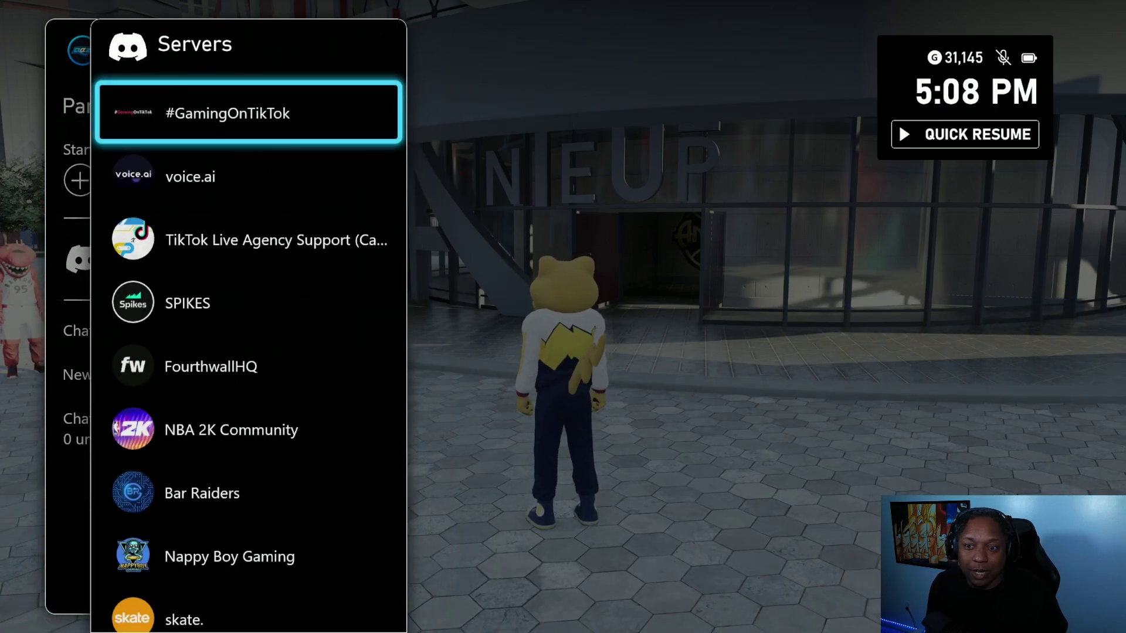
# Find the QBZ Nation server in the Discord server list and show its voice channels.
pyautogui.scroll(-15, 248, 352)
pyautogui.press('Down')
pyautogui.press('Down')
pyautogui.press('Down')
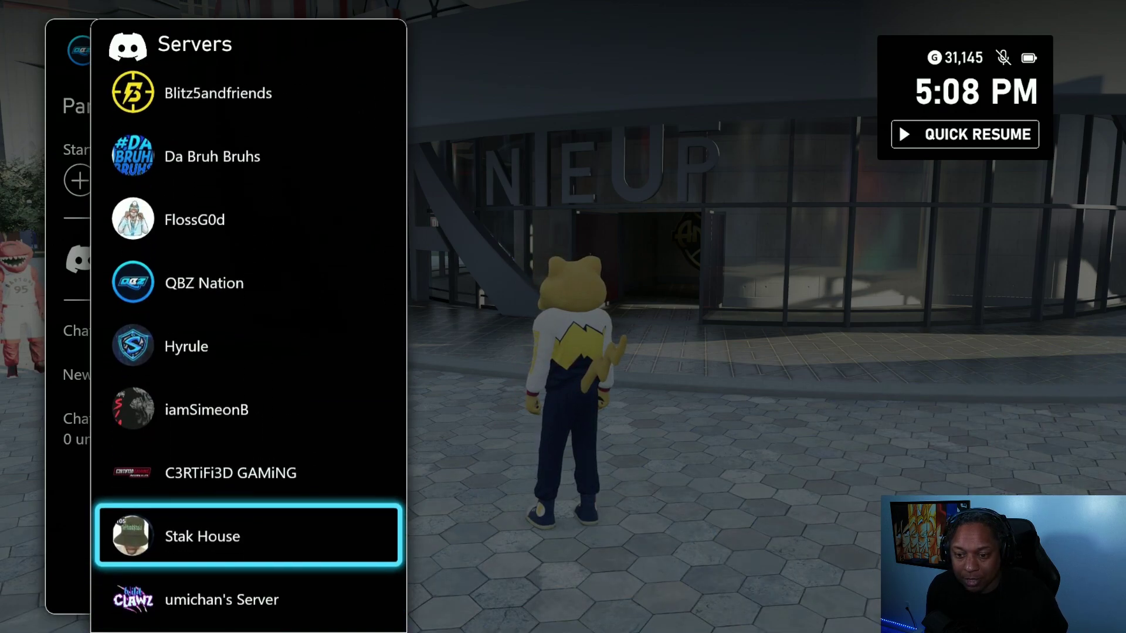
pyautogui.press('Up')
pyautogui.press('Up')
pyautogui.press('Up')
pyautogui.press('Up')
pyautogui.press('Return')
# Join the General voice channel of QBZ Nation.
pyautogui.press('Down')
pyautogui.press('Down')
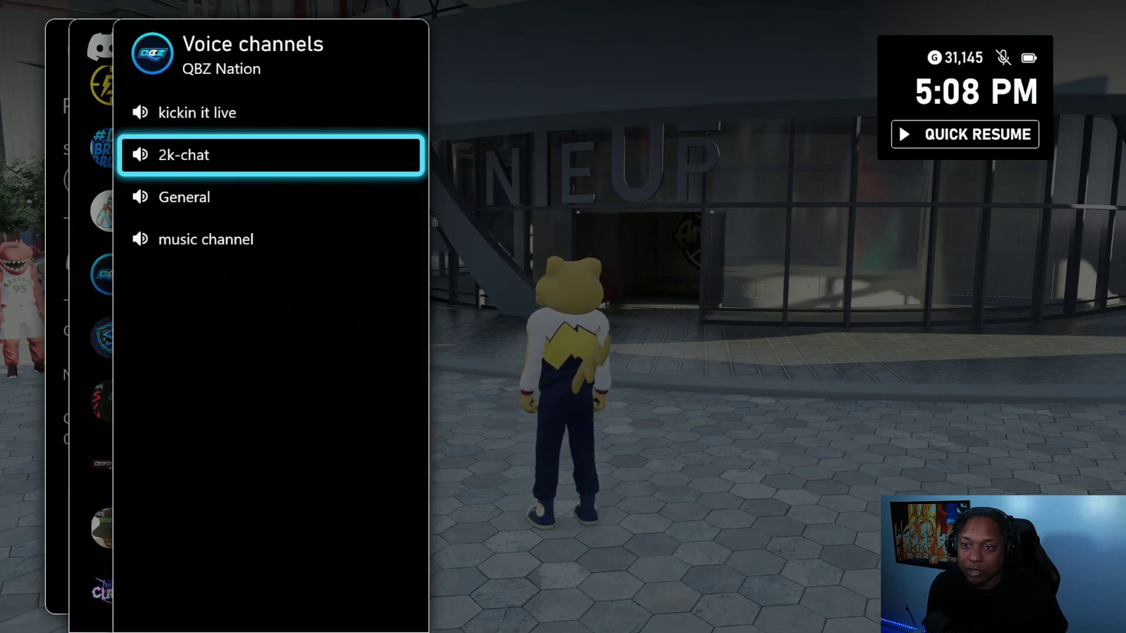
pyautogui.press('Return')
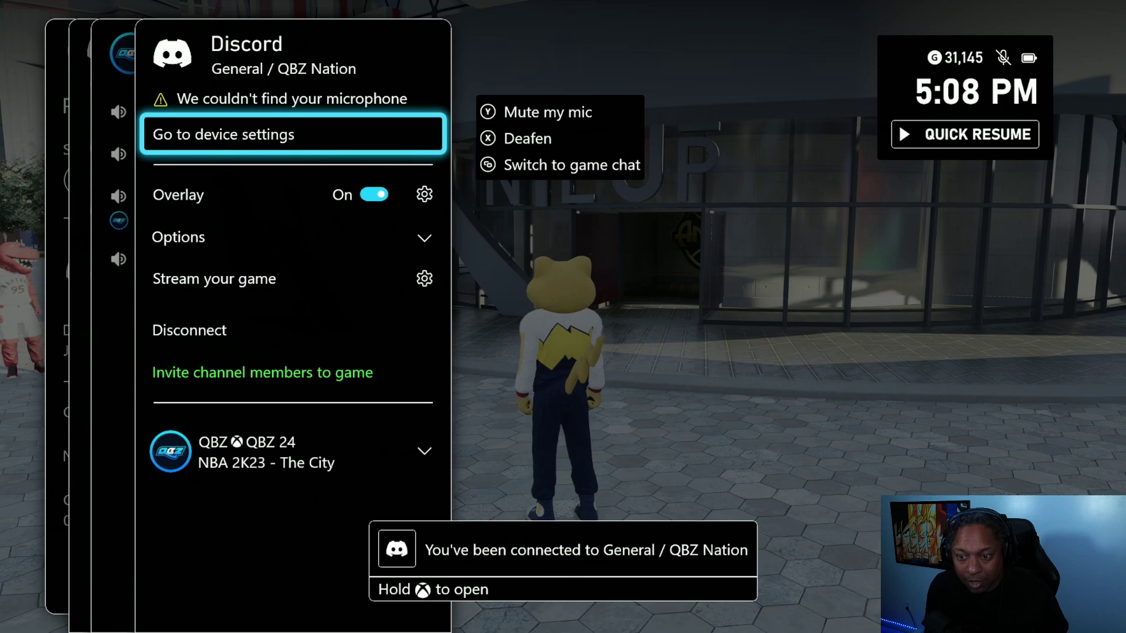
# Open the Discord stream settings for the game and review the resolution, frame rate and Nitro options.
pyautogui.press('Down')
pyautogui.press('Down')
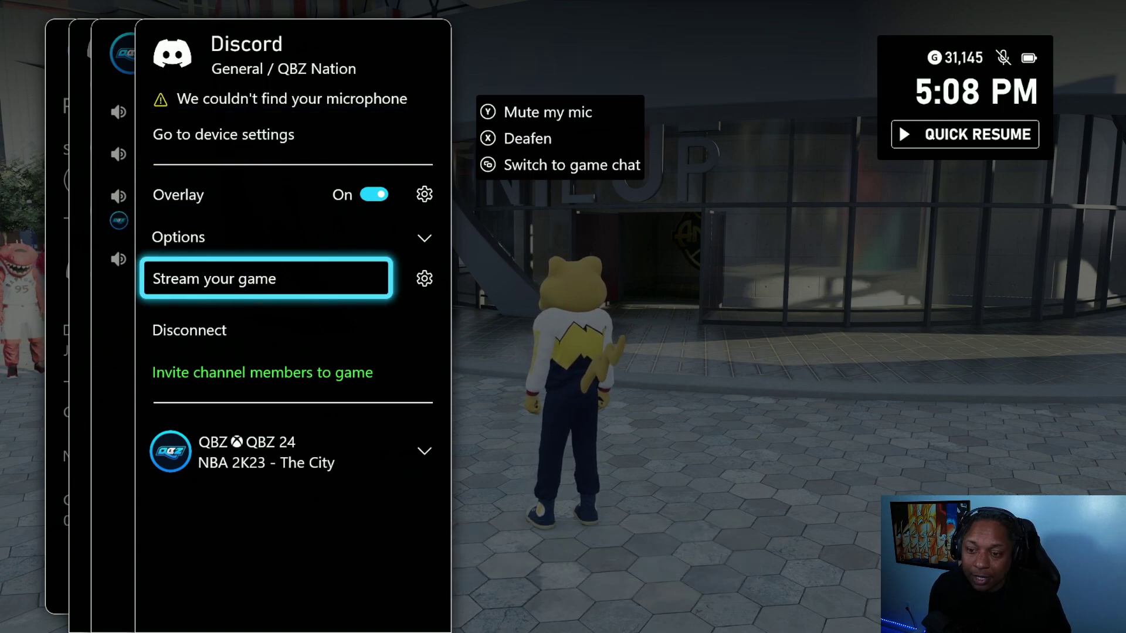
pyautogui.press('Return')
pyautogui.press('Down')
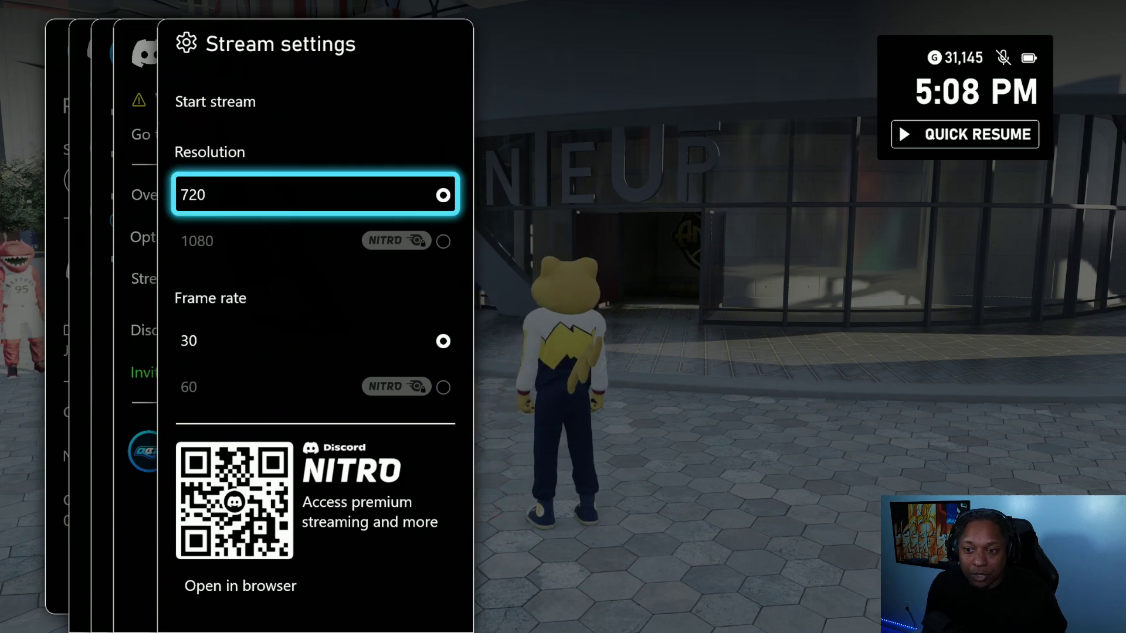
pyautogui.press('Down')
pyautogui.press('Up')
pyautogui.press('Down')
pyautogui.press('Down')
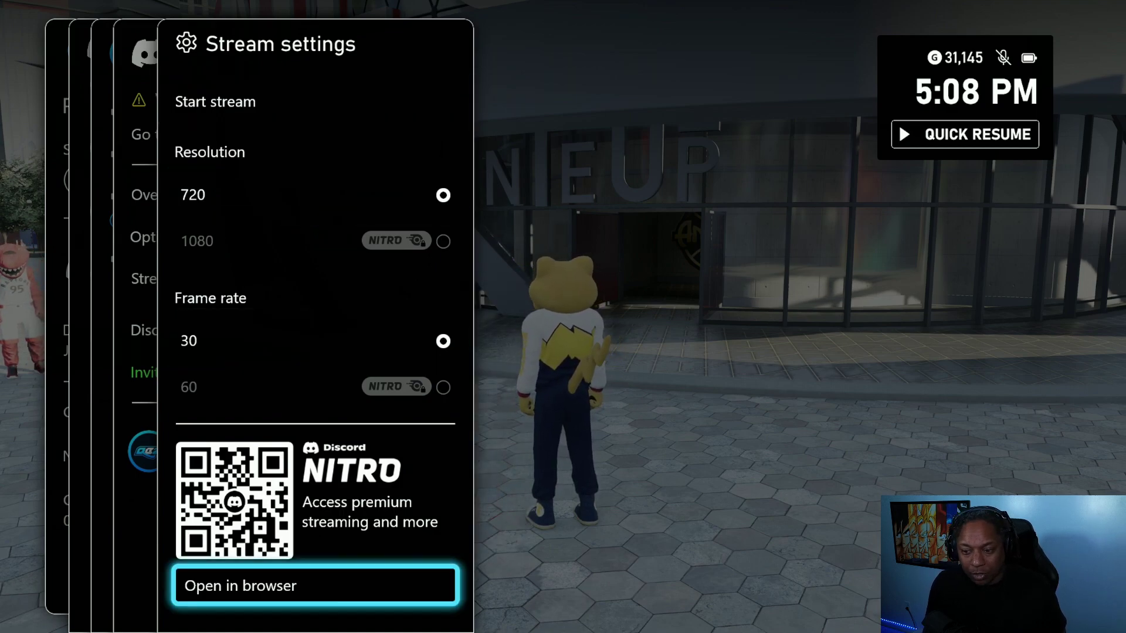
# Start streaming the game to the voice channel at 720 resolution and a frame rate of 30.
pyautogui.press('Up')
pyautogui.press('Up')
pyautogui.press('Up')
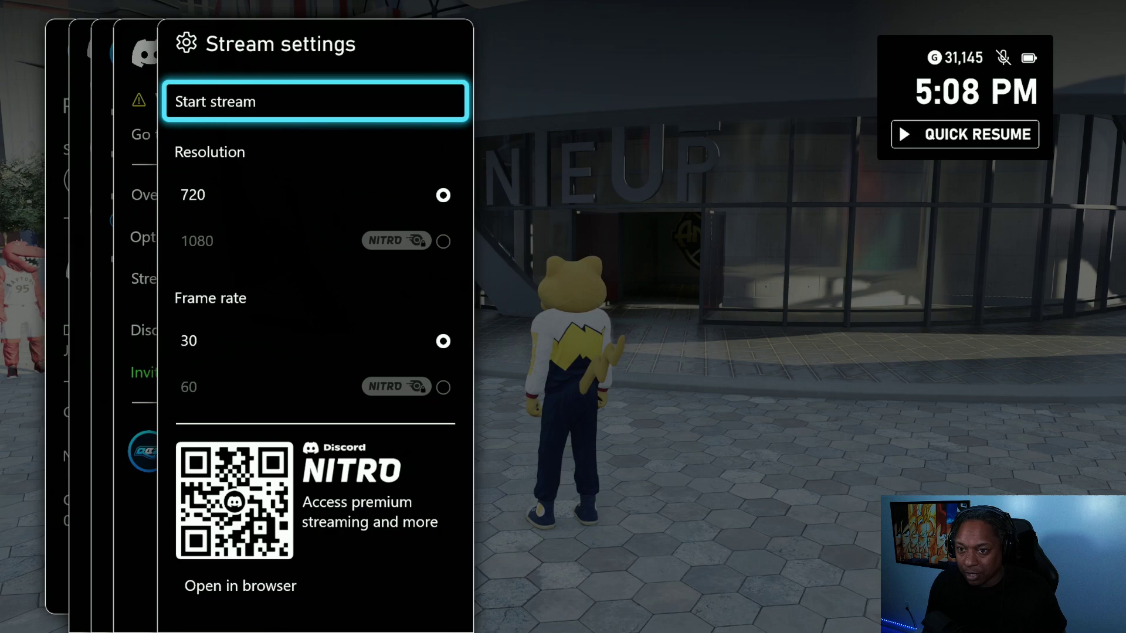
pyautogui.press('Down')
pyautogui.press('Up')
pyautogui.press('Return')
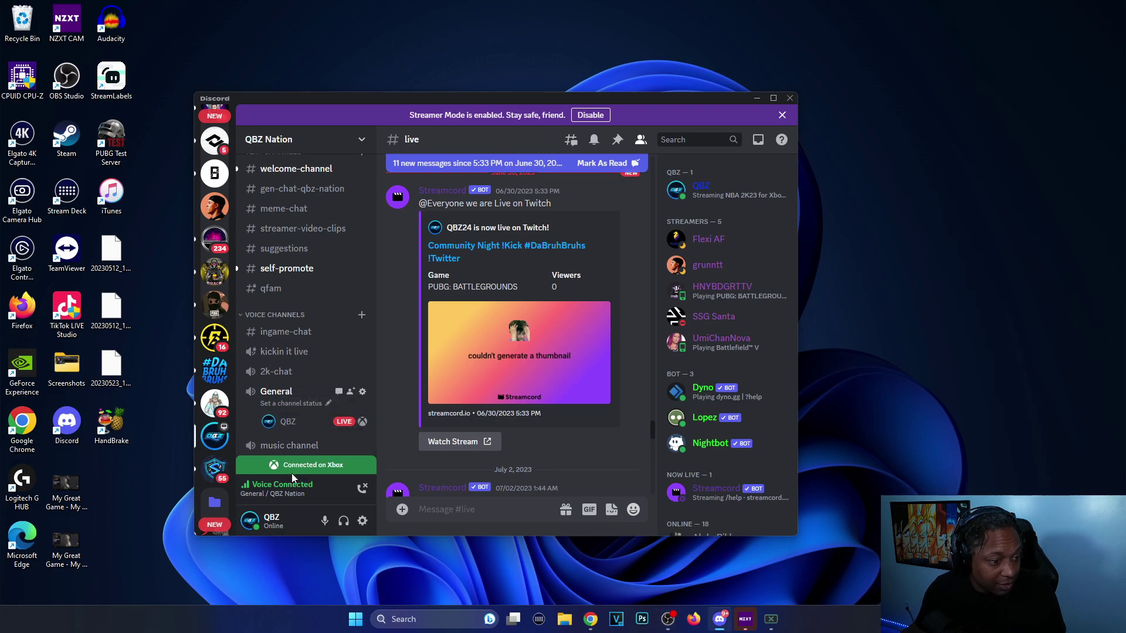
# In the Discord desktop app, check the voice connection and the General channel's live stream status.
pyautogui.moveTo(302, 490)
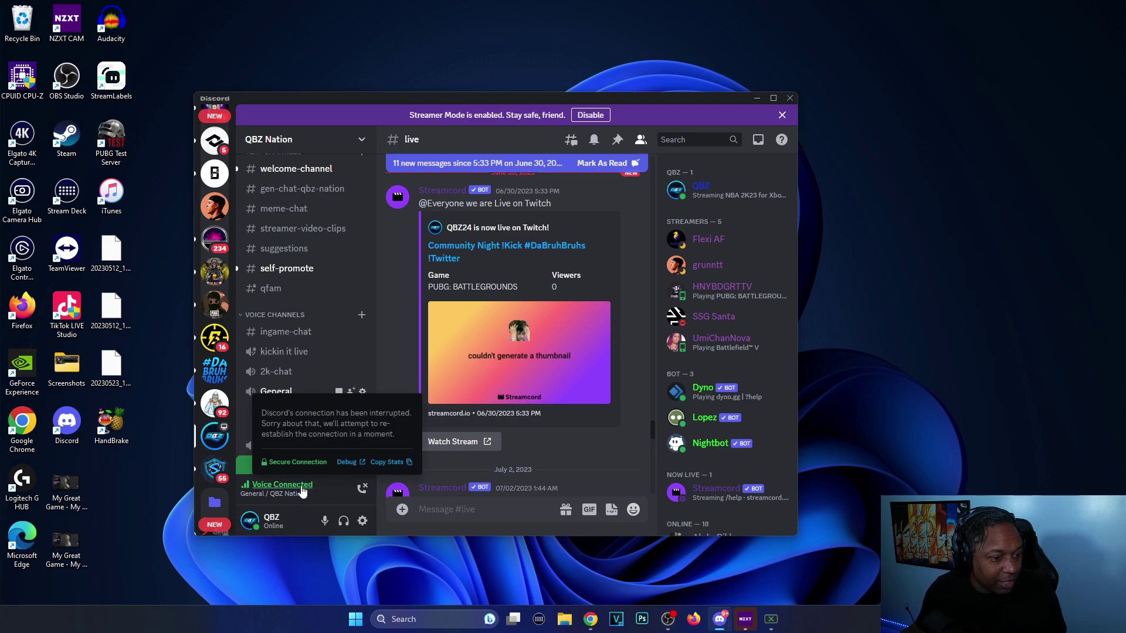
pyautogui.scroll(-4, 527, 381)
pyautogui.scroll(2, 329, 422)
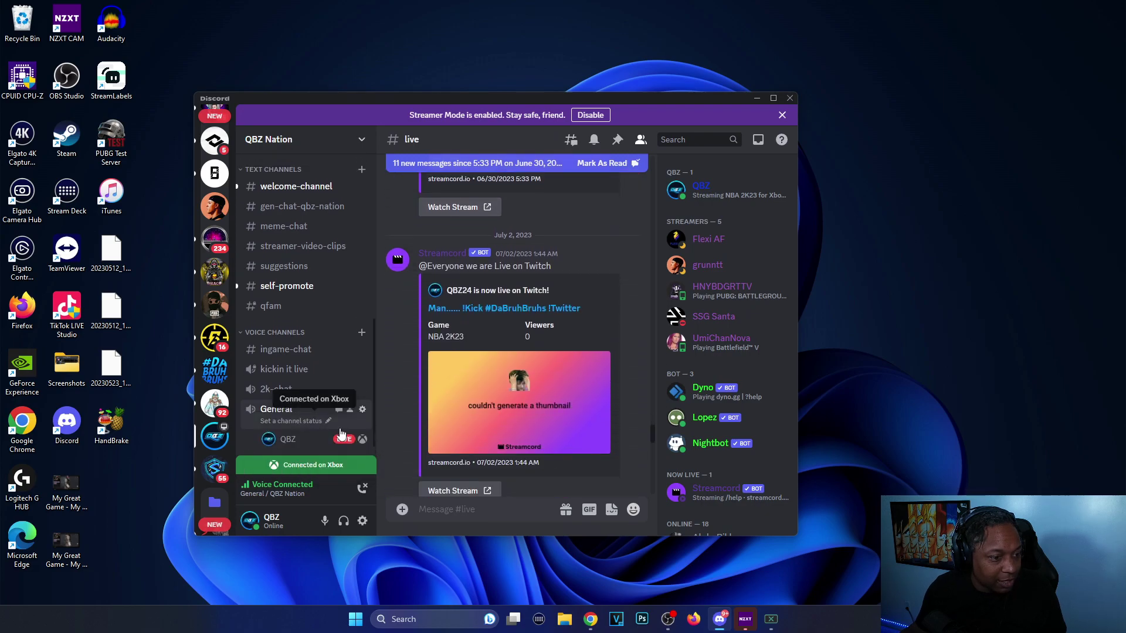
pyautogui.scroll(-1, 331, 440)
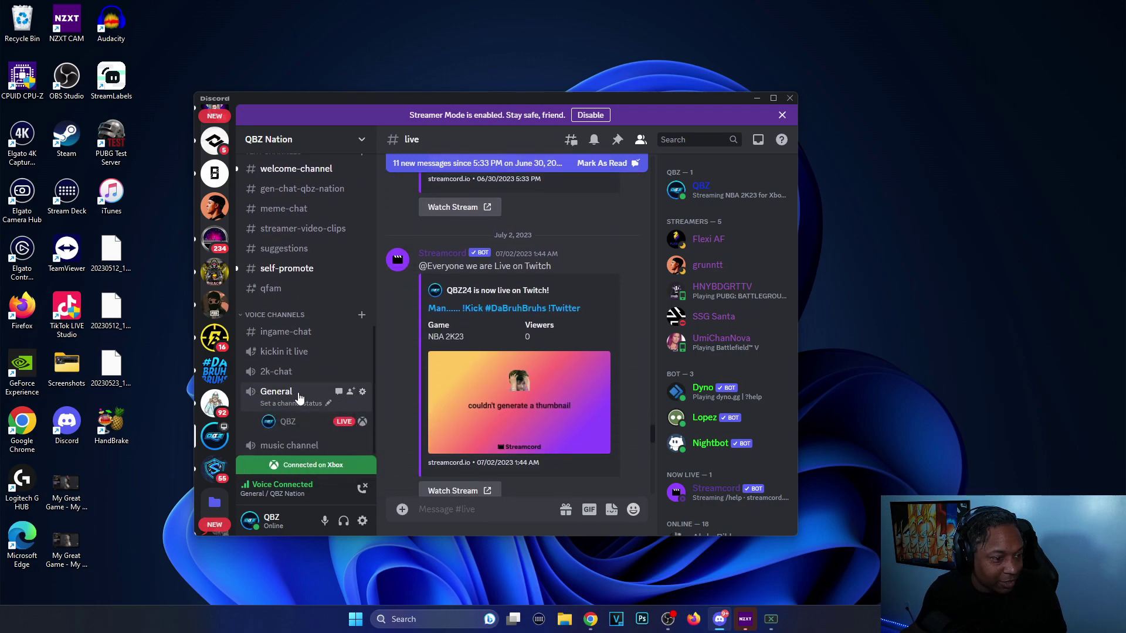
# Switch back to the Xbox, back out of the Discord panels and leave the guide.
pyautogui.hotkey('alt', 'Tab')
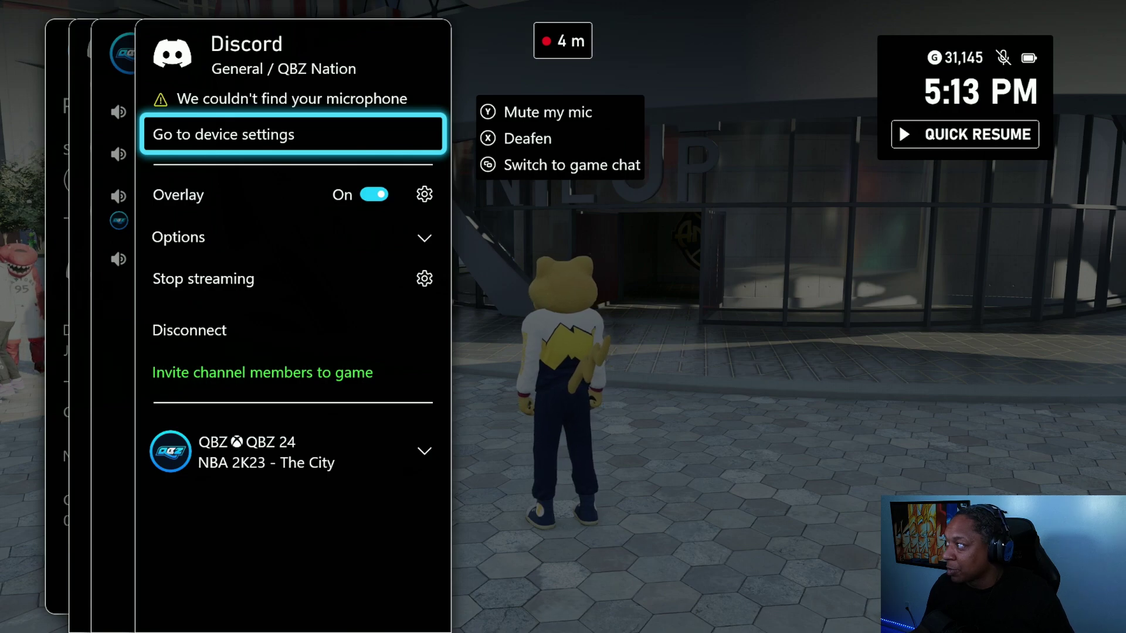
pyautogui.press('Escape')
pyautogui.press('Escape')
pyautogui.press('Escape')
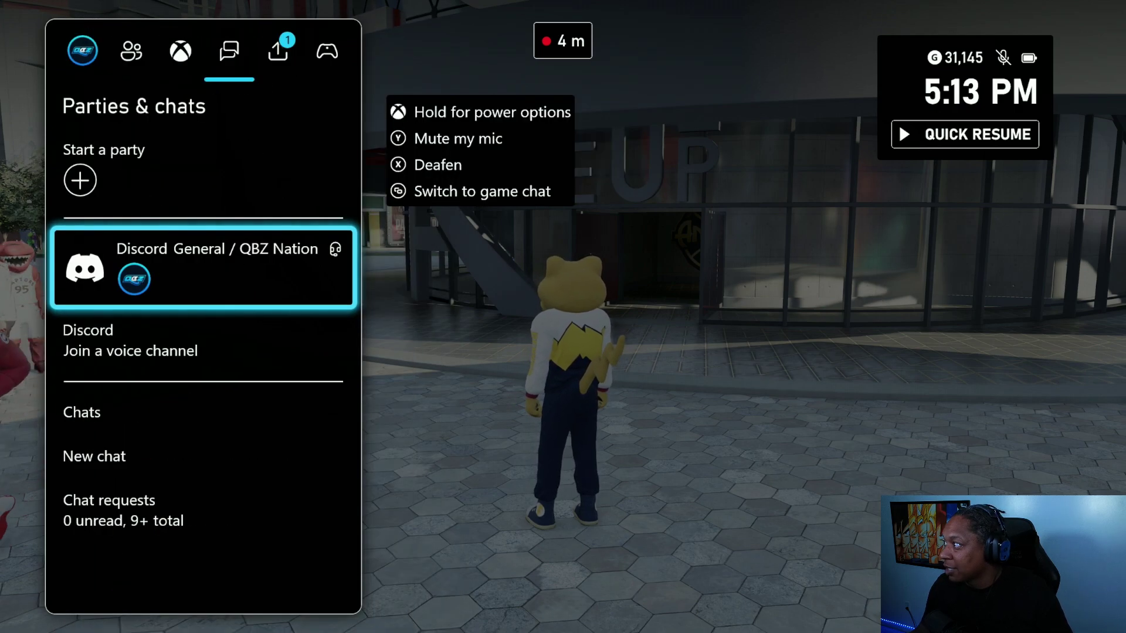
pyautogui.press('Escape')
pyautogui.press('Escape')
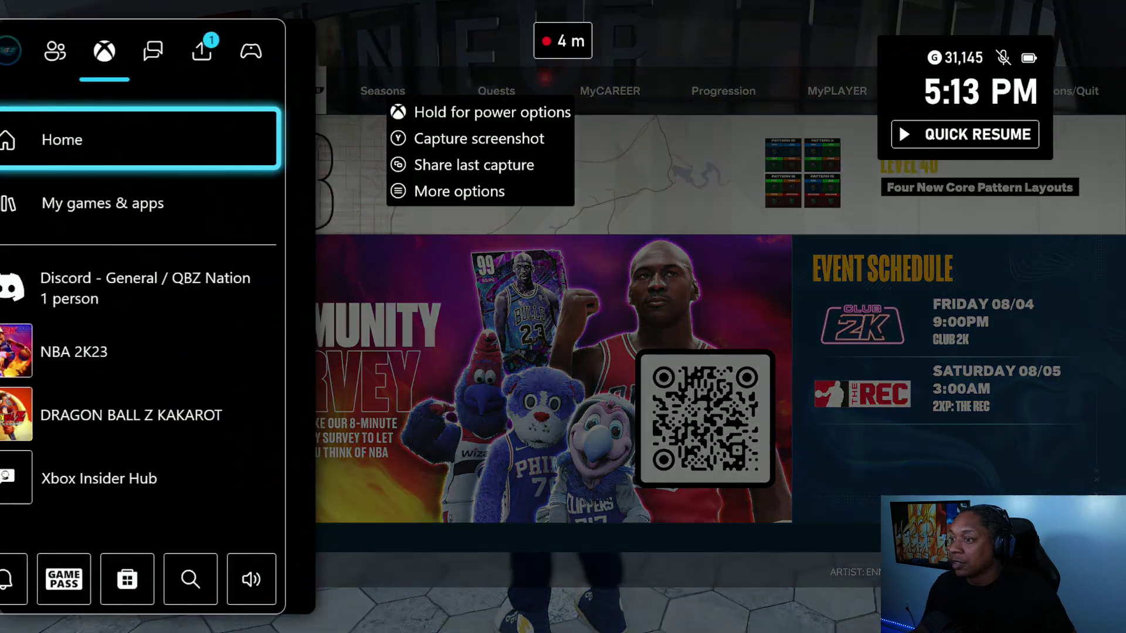
pyautogui.press('super')
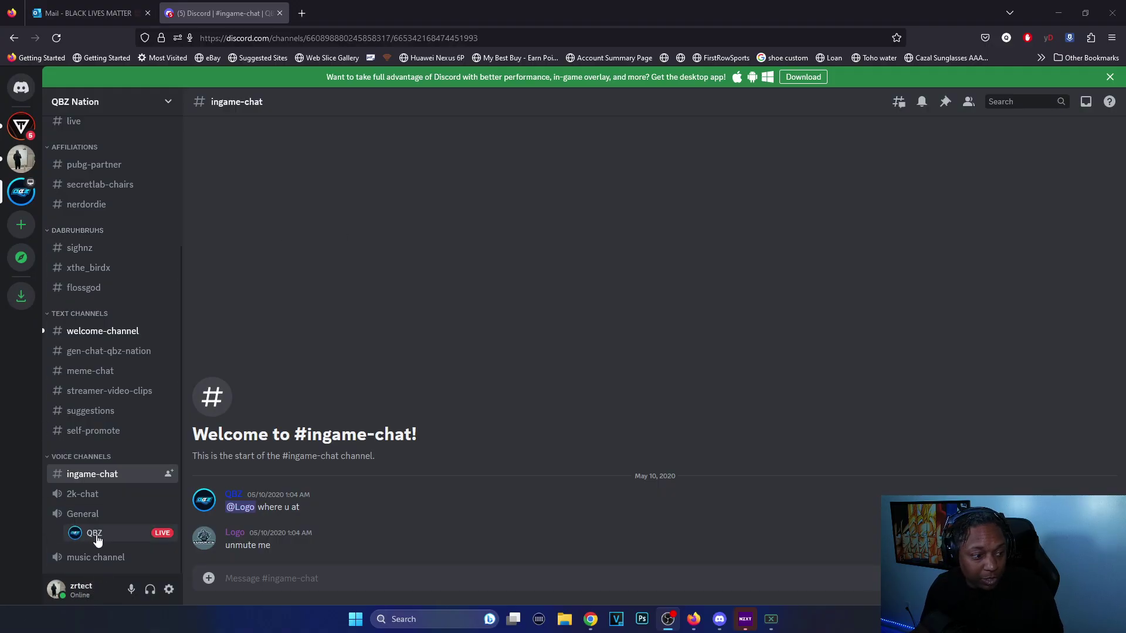
# In Discord in Firefox, join QBZ Nation's General voice channel with the second account and mute its microphone.
pyautogui.click(85, 515)
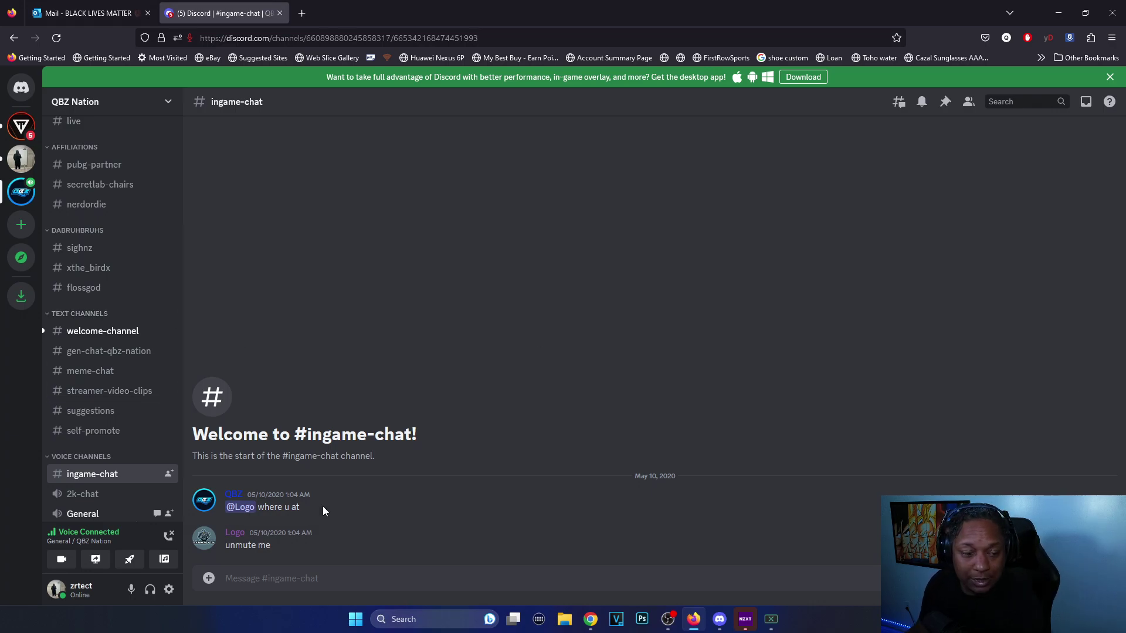
pyautogui.scroll(-2, 153, 502)
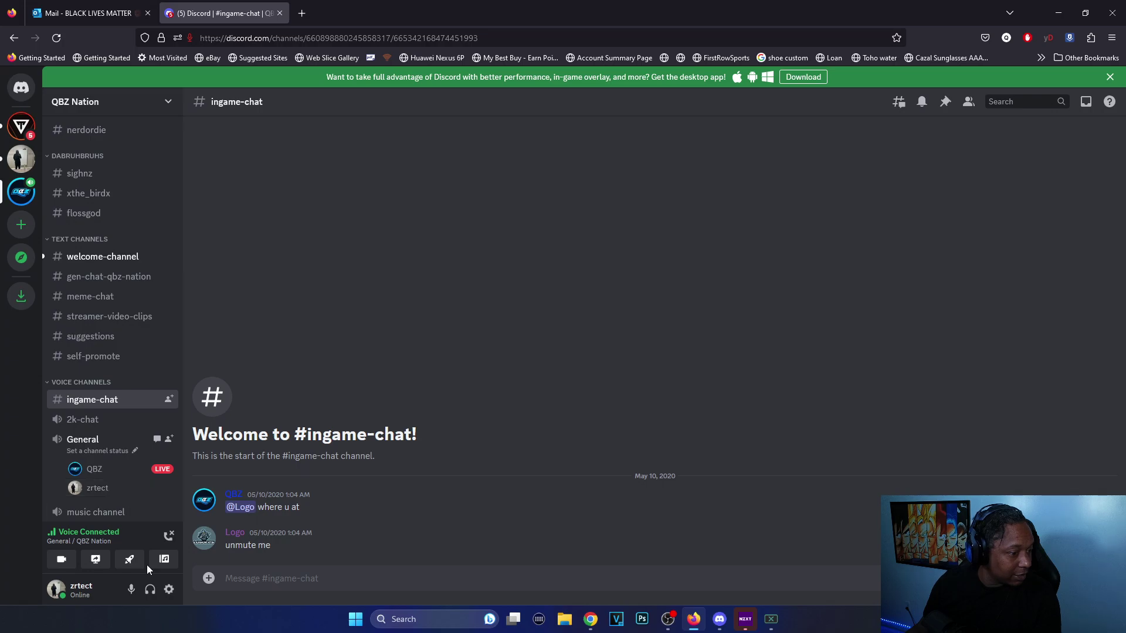
pyautogui.click(133, 592)
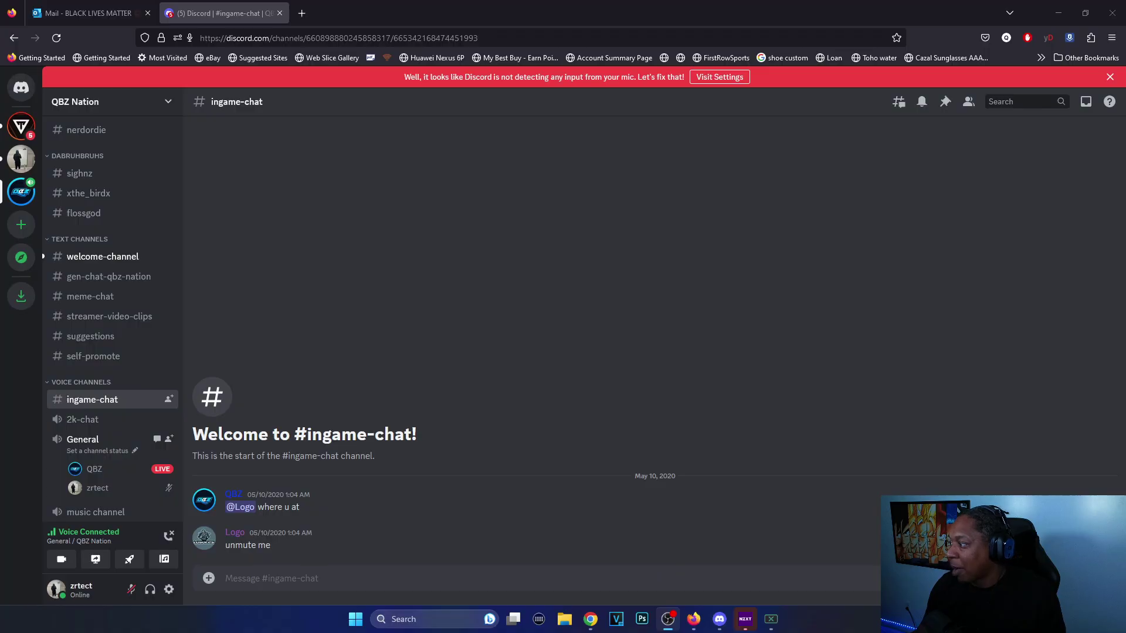
# Open the General channel's call view and watch QBZ's live game stream.
pyautogui.moveTo(122, 481)
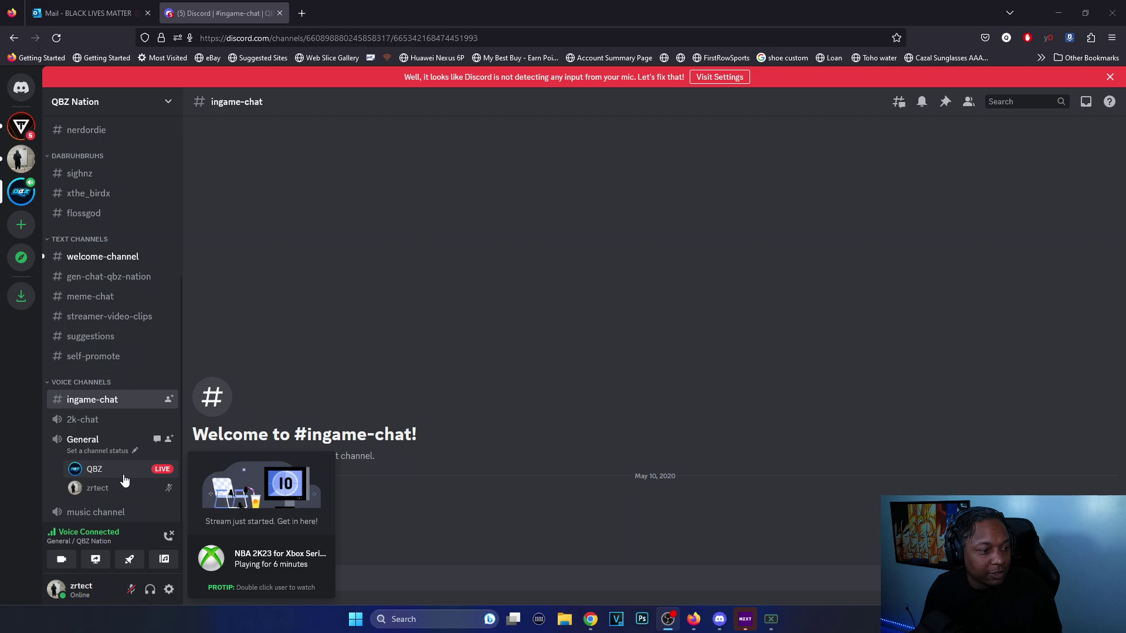
pyautogui.click(117, 472)
pyautogui.click(88, 448)
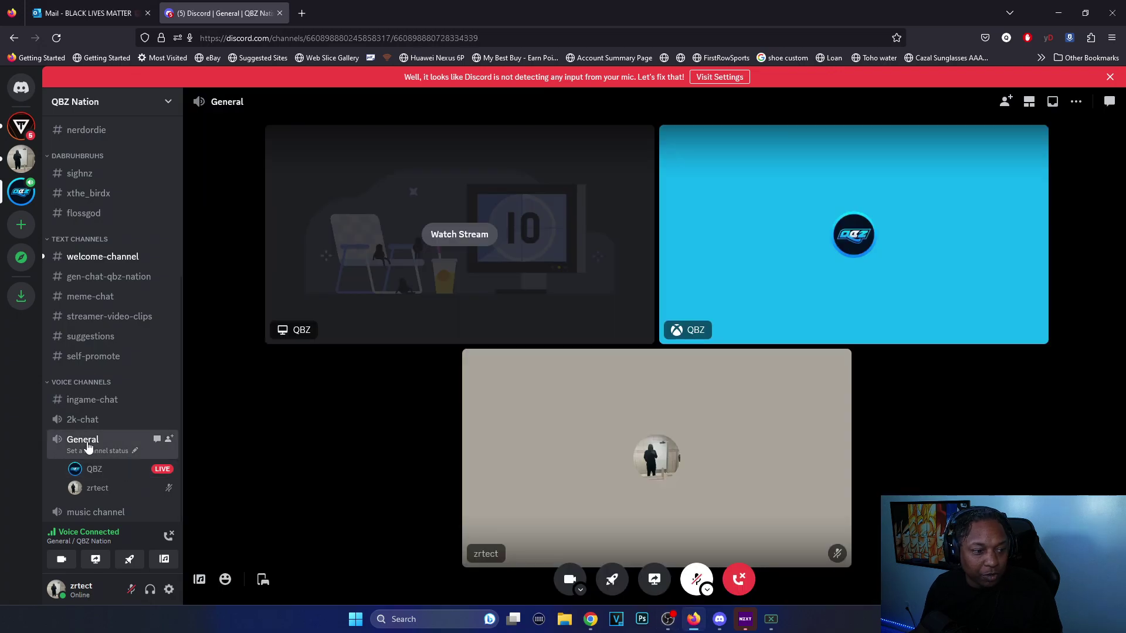
pyautogui.click(466, 236)
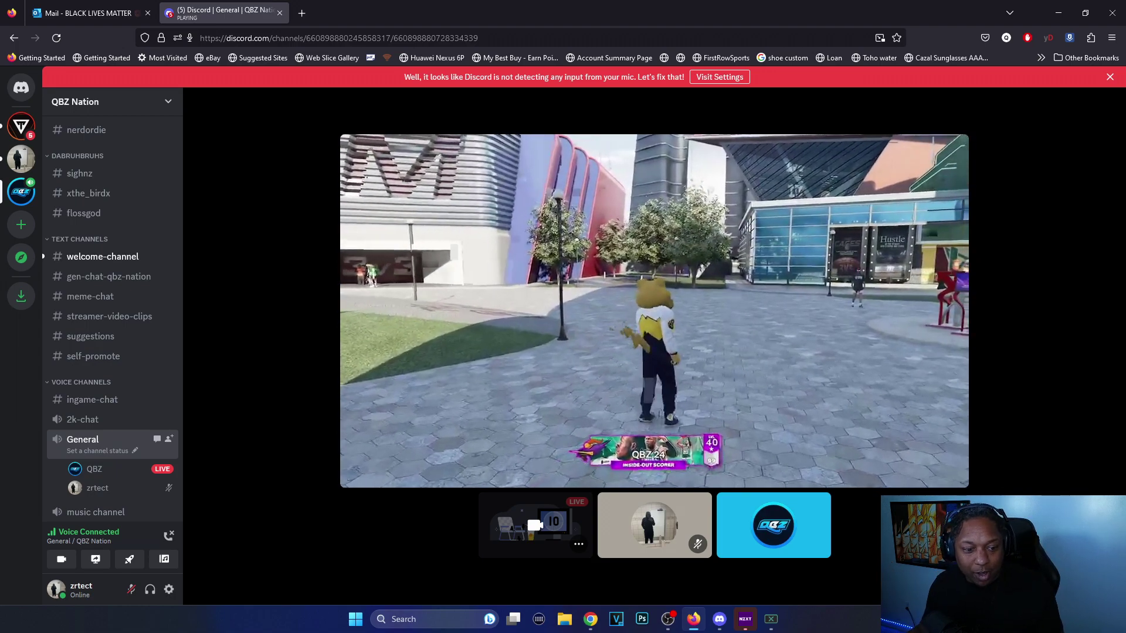
# Check the mute setting of the second account in the General voice channel.
pyautogui.moveTo(1075, 285)
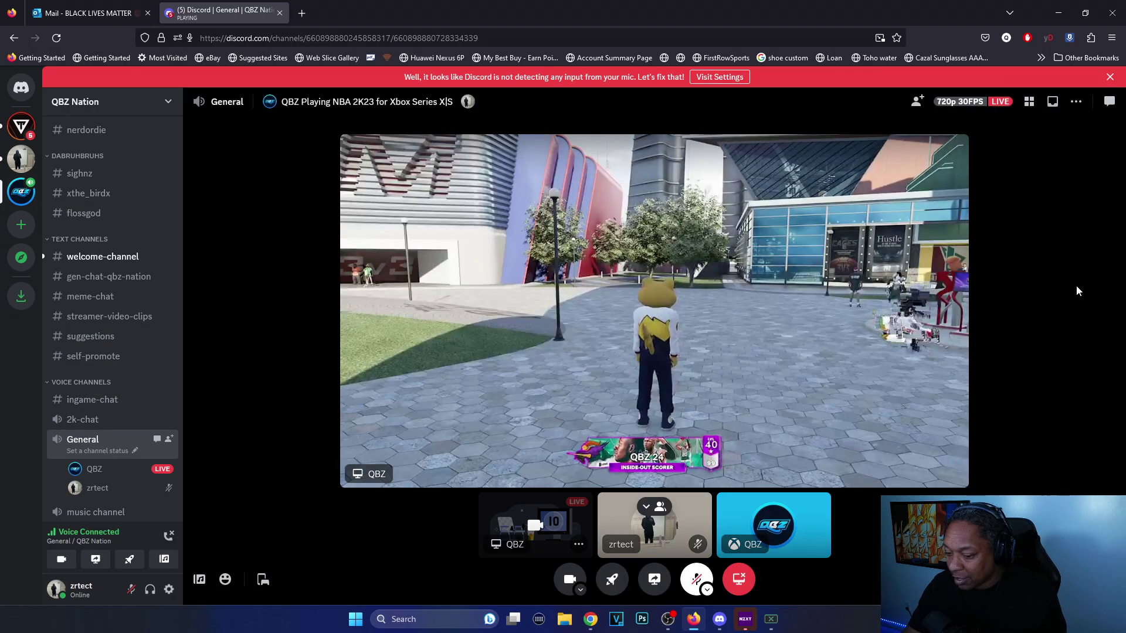
pyautogui.rightClick(127, 495)
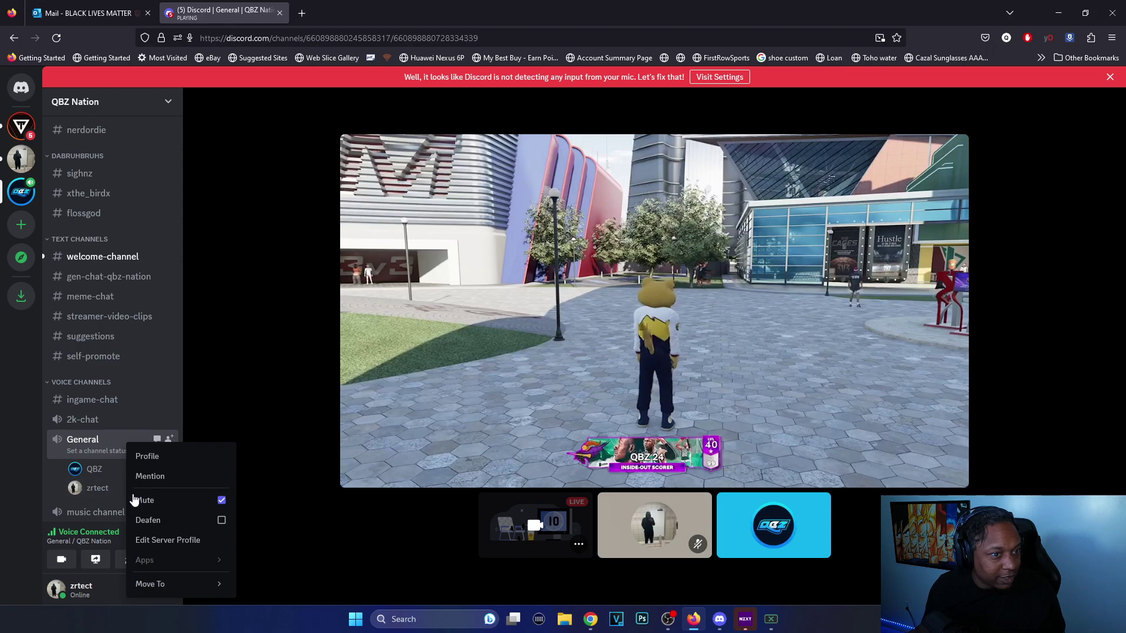
pyautogui.click(299, 484)
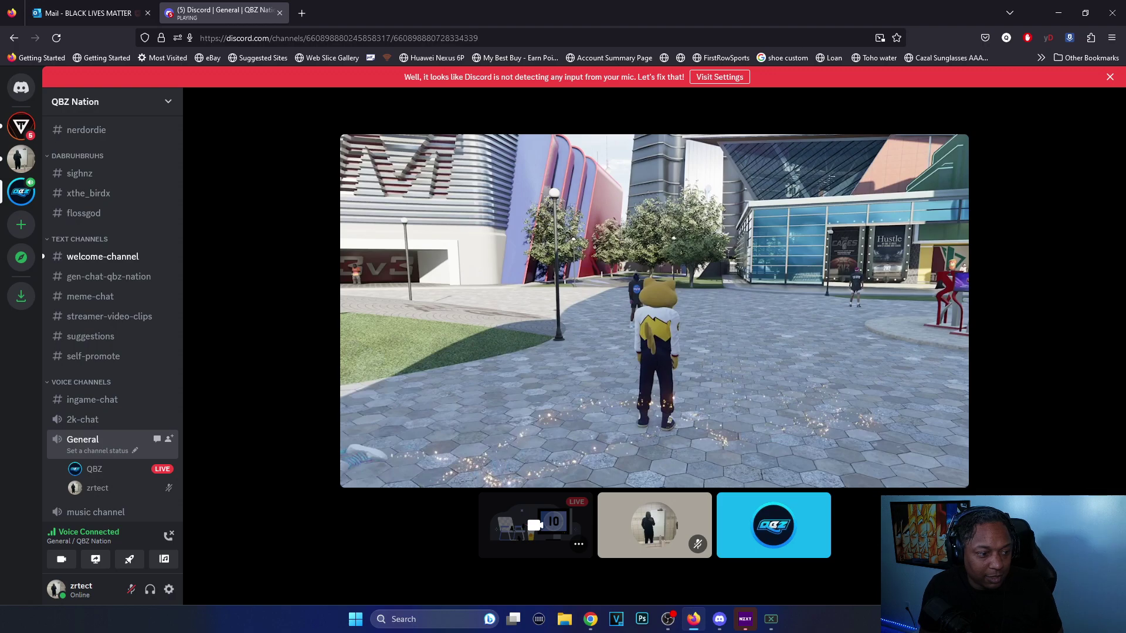
pyautogui.moveTo(860, 304)
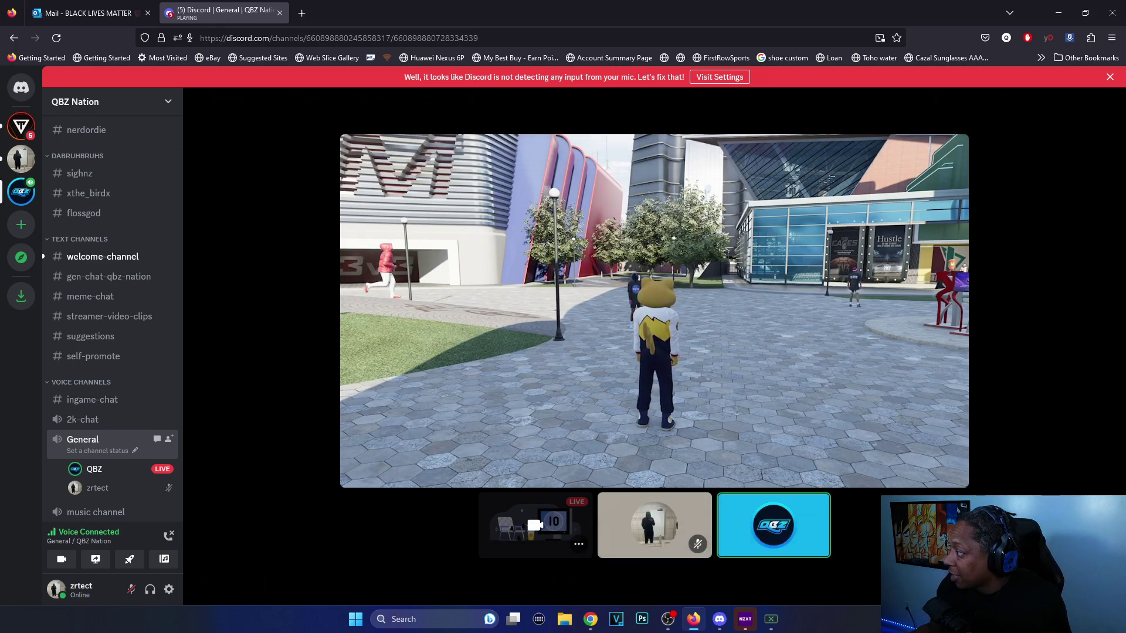
pyautogui.moveTo(907, 270)
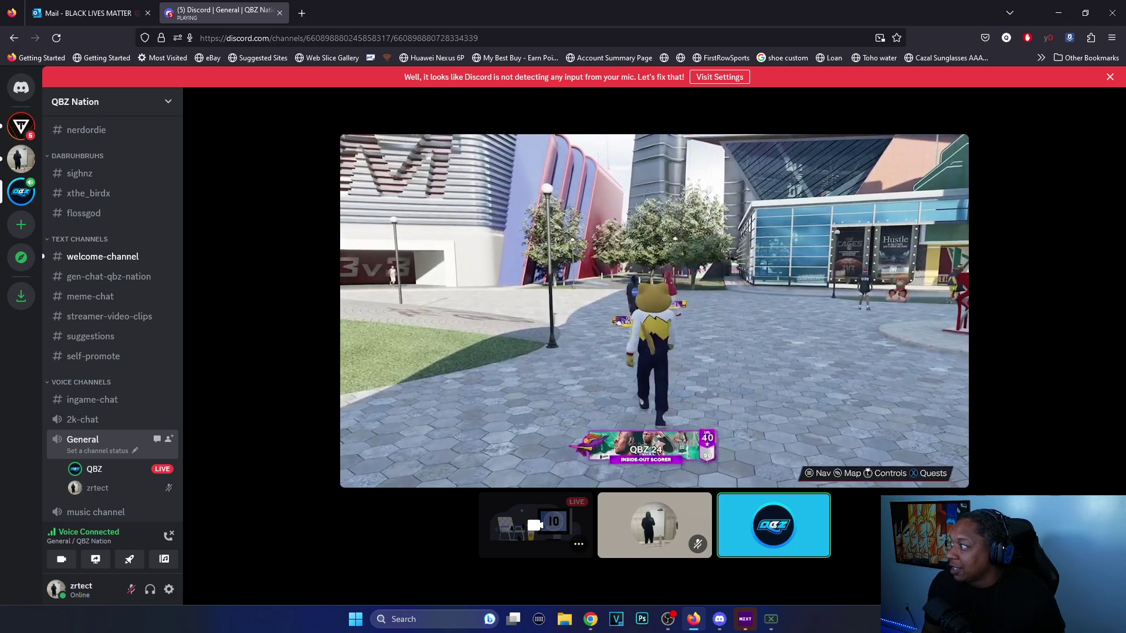
pyautogui.moveTo(938, 405)
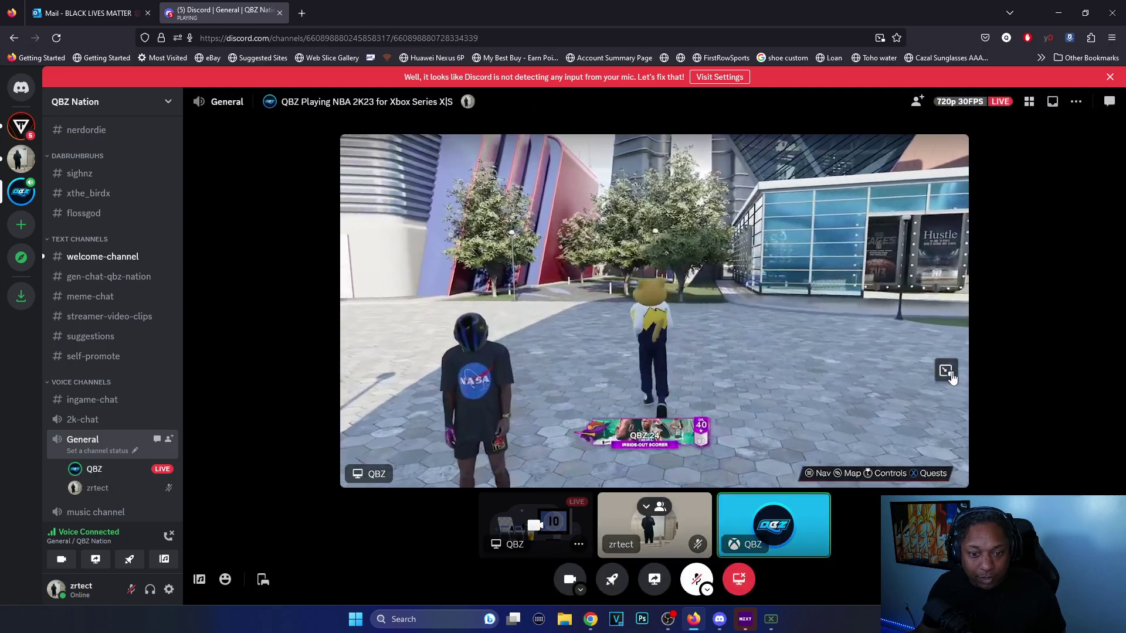
pyautogui.click(828, 356)
pyautogui.click(586, 263)
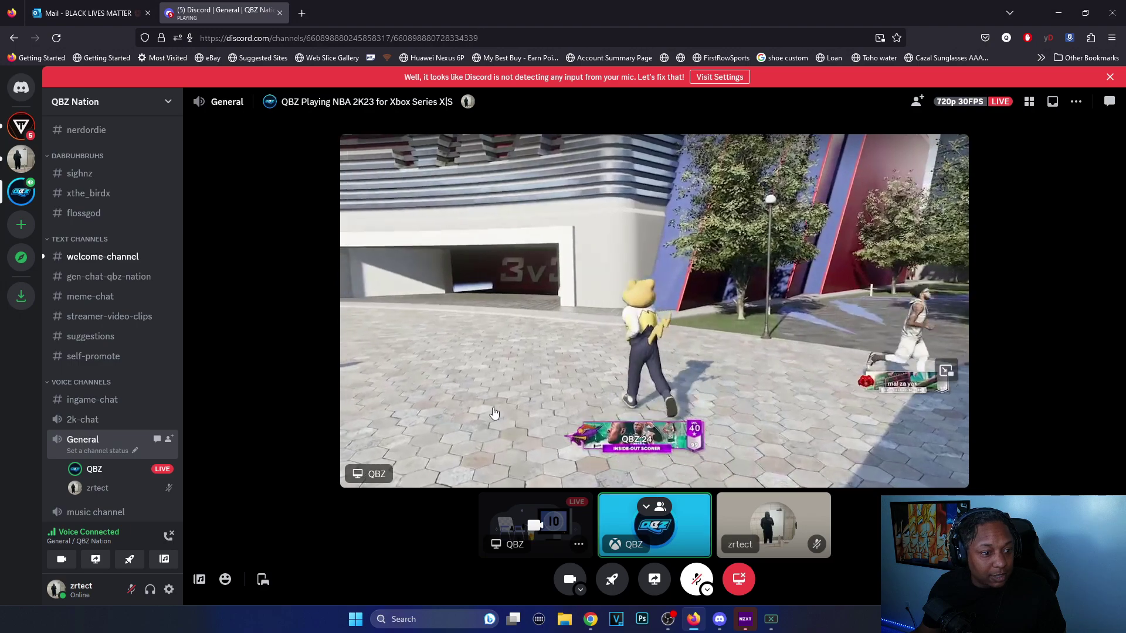
# Pop the live game stream out into picture-in-picture and return it to the call view.
pyautogui.click(493, 410)
pyautogui.click(469, 413)
pyautogui.click(545, 551)
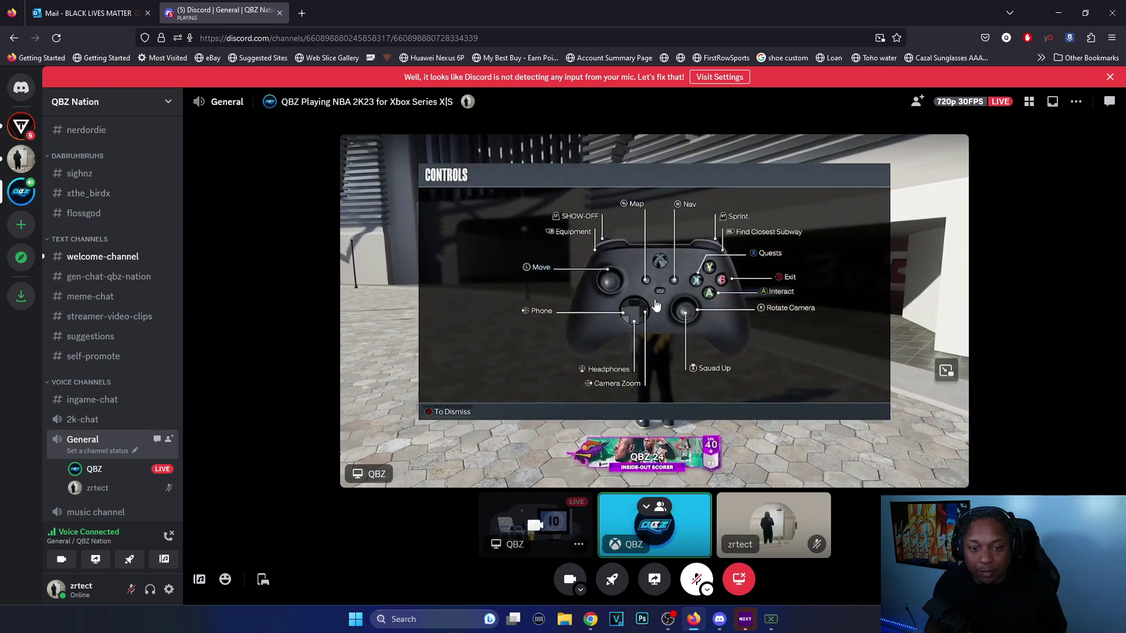
pyautogui.click(946, 371)
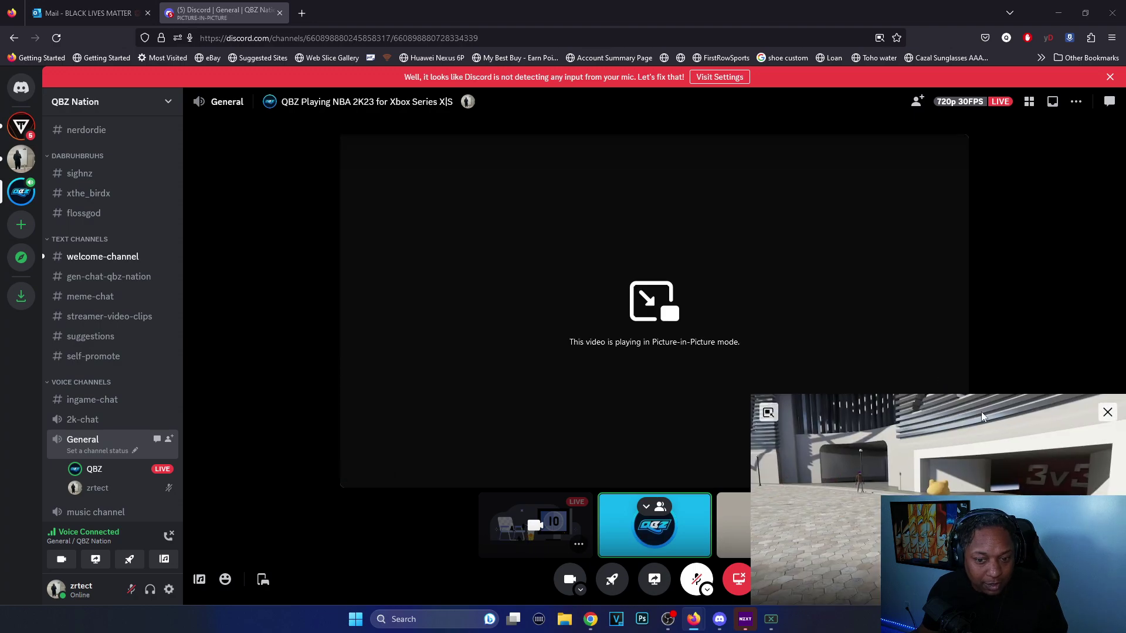
pyautogui.click(777, 417)
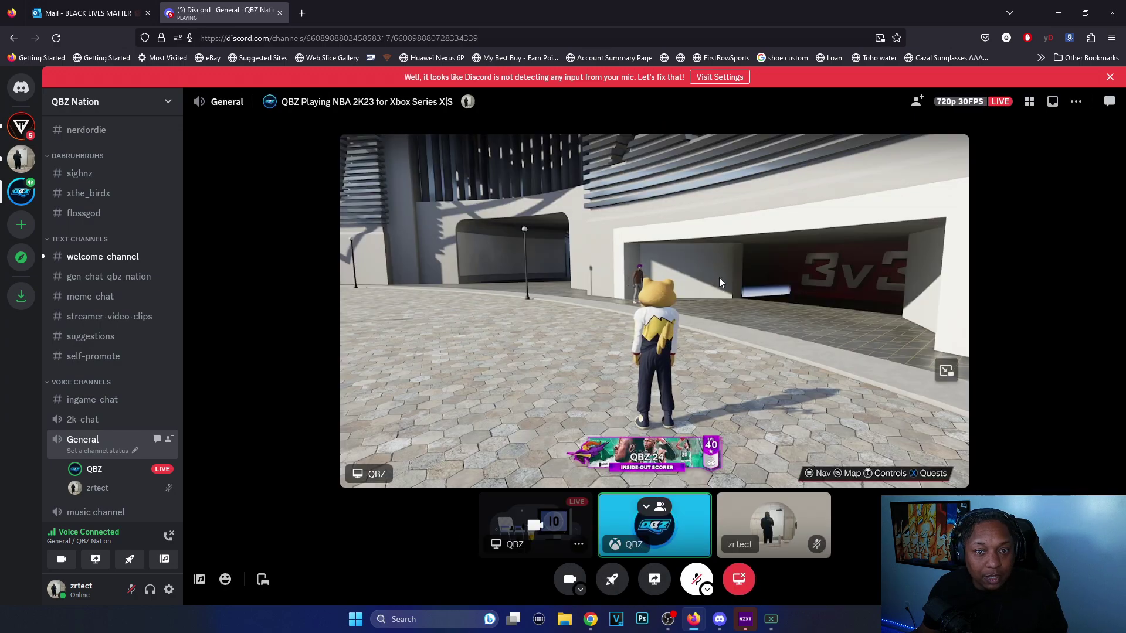
# Check the mute and volume options of the watched stream, close them and bring the stream back into focus.
pyautogui.rightClick(721, 279)
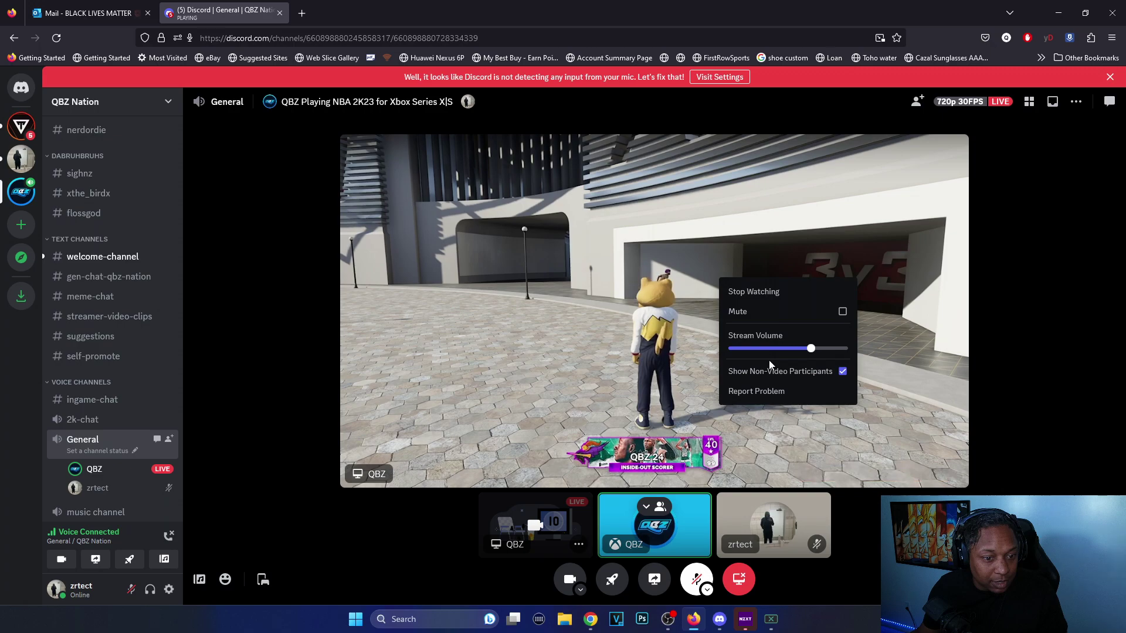
pyautogui.click(872, 348)
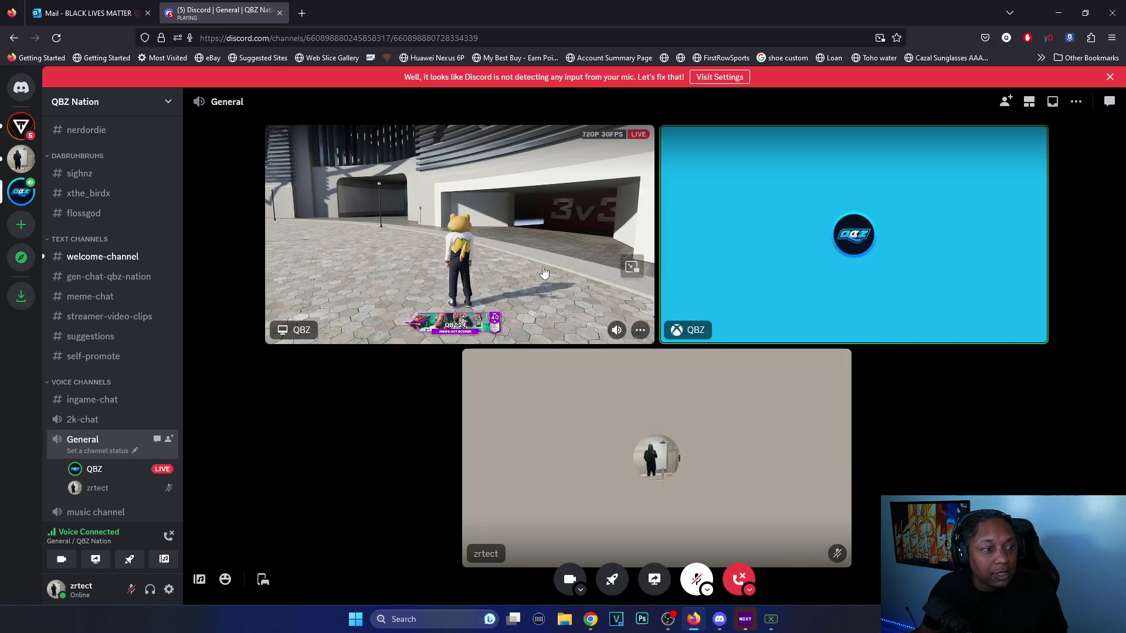
pyautogui.click(544, 273)
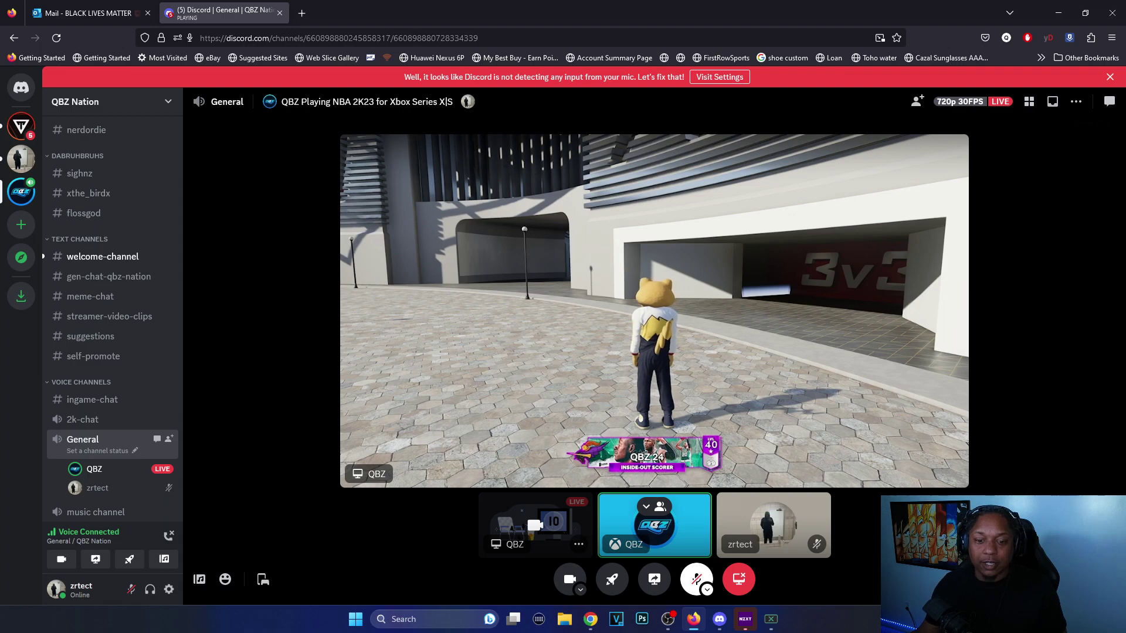
# Show the call in full screen and hide the participants without video.
pyautogui.click(1105, 580)
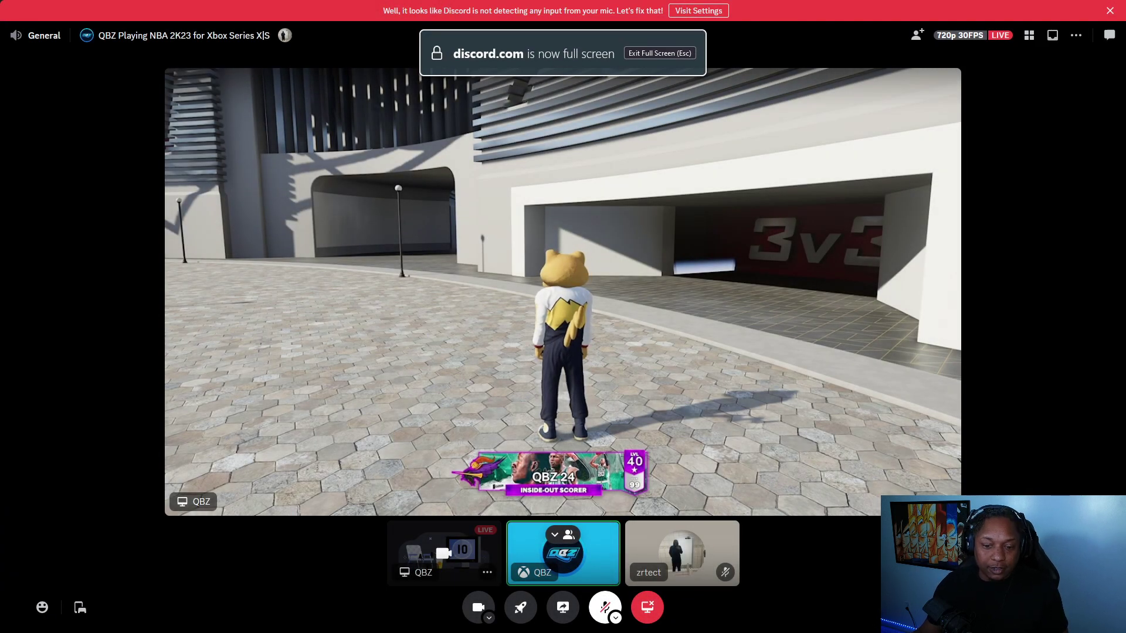
pyautogui.click(1079, 38)
pyautogui.click(1097, 65)
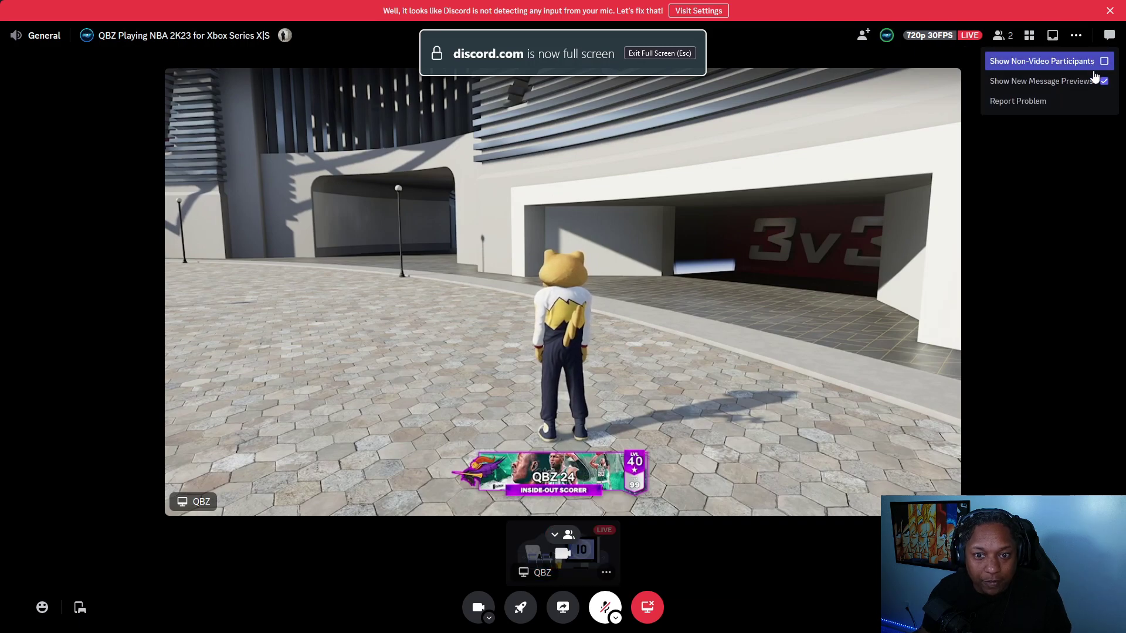
pyautogui.doubleClick(866, 244)
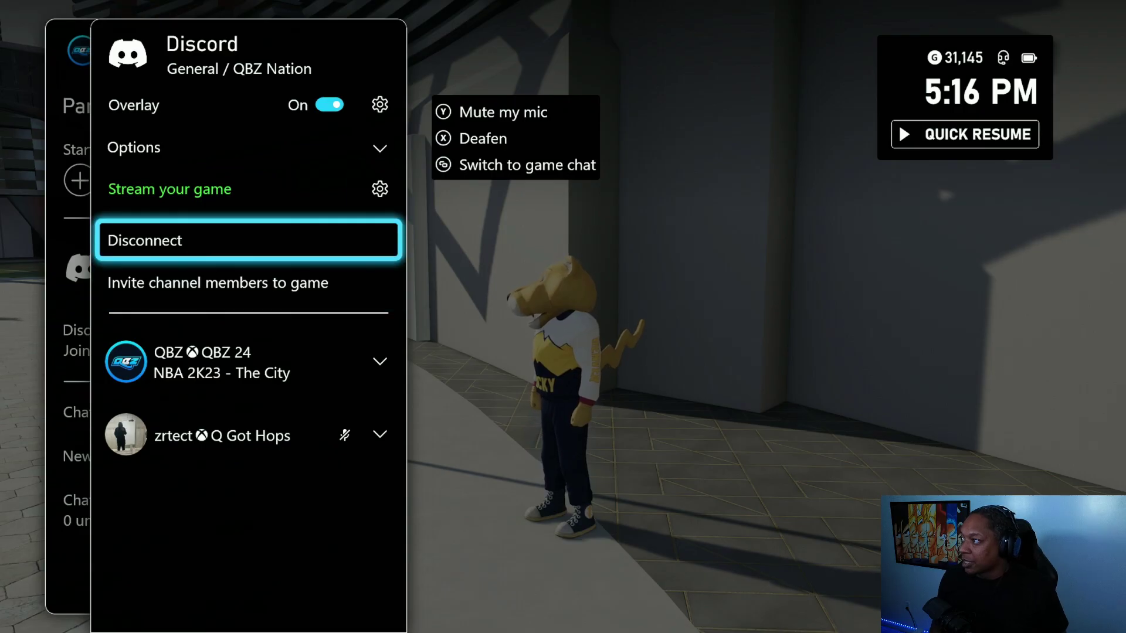
# On the Xbox, invite the members of the General voice channel to the game.
pyautogui.press('Up')
pyautogui.press('Right')
pyautogui.press('Down')
pyautogui.press('Down')
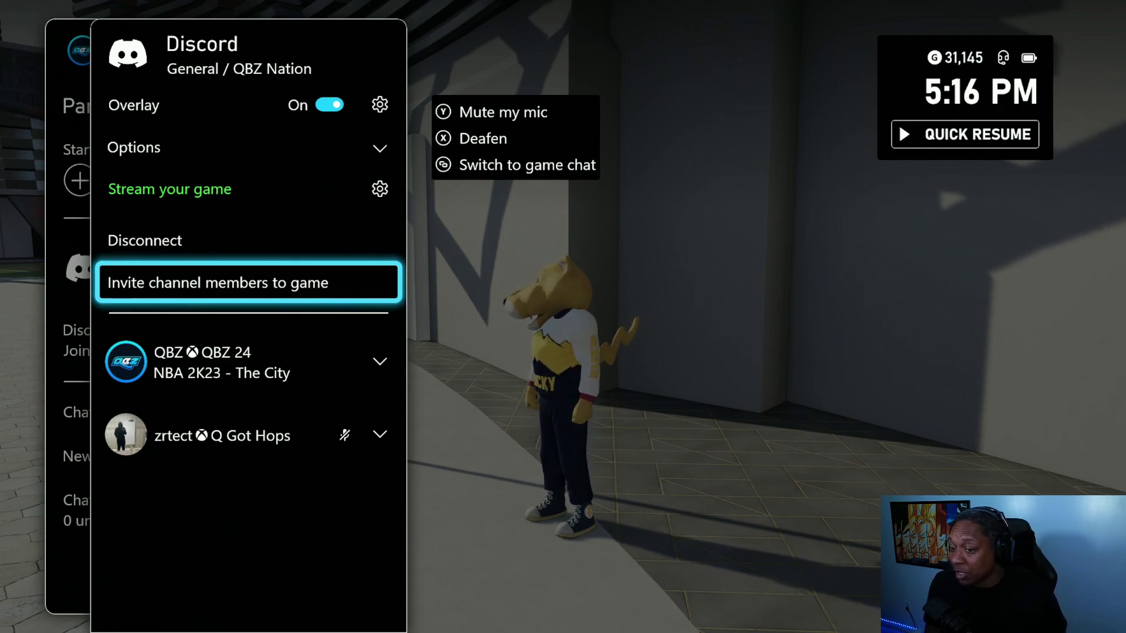
pyautogui.press('Down')
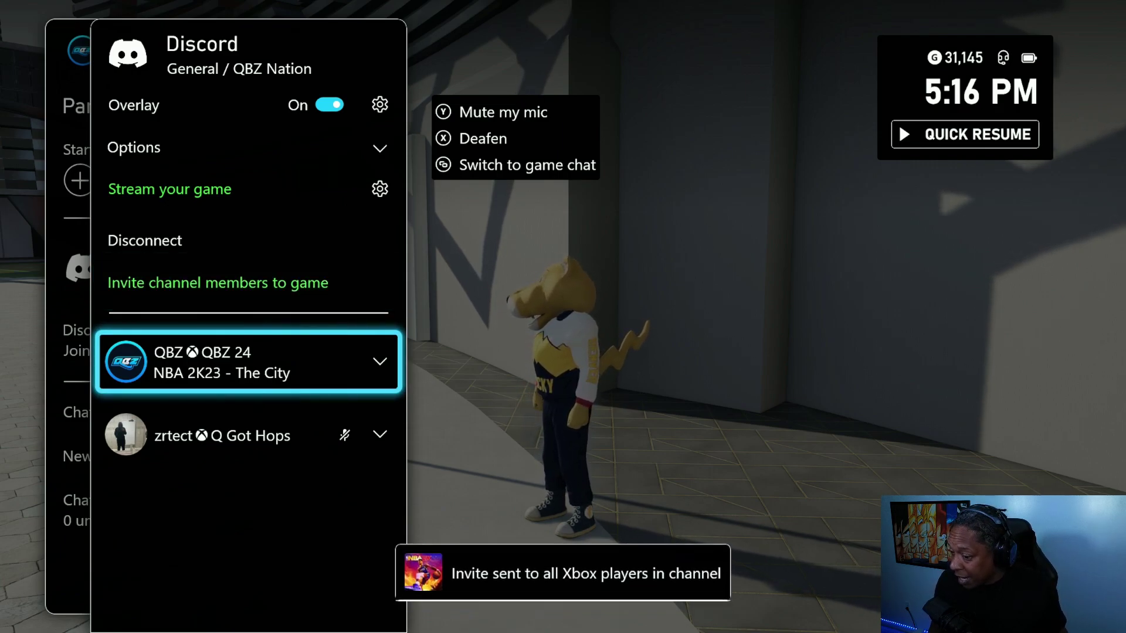